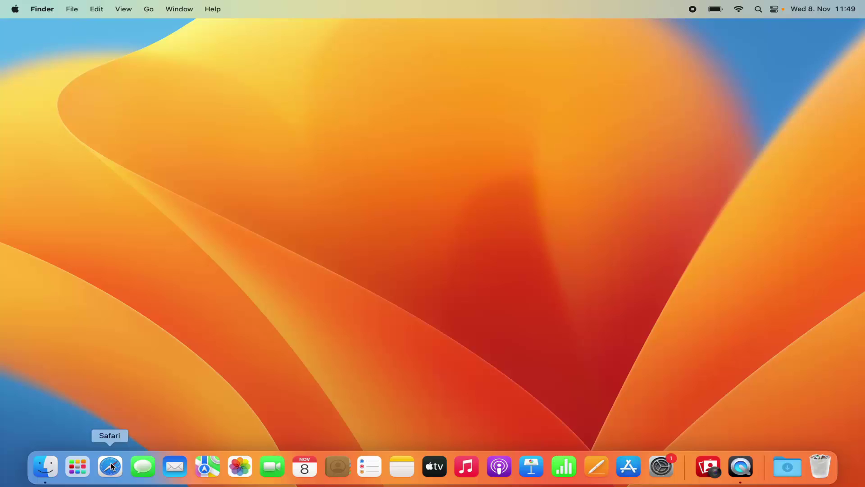
Step: Launch Safari from the Dock to show its start page
left_click(111, 467)
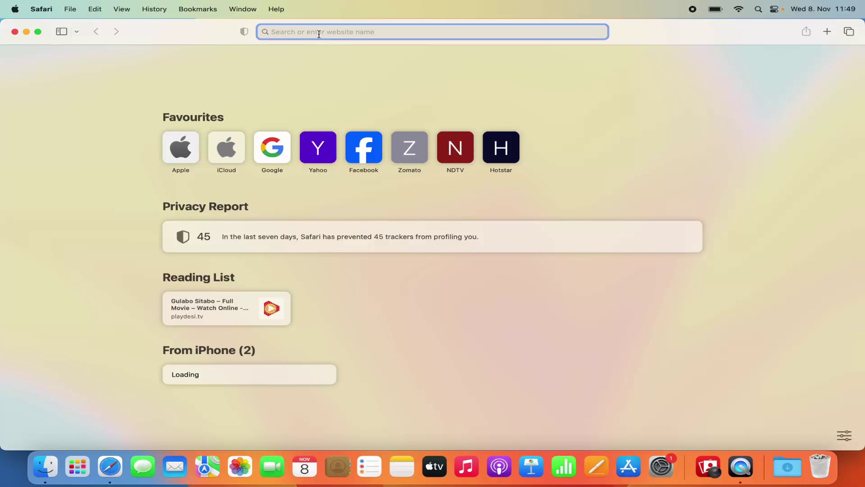
Step: Search 'google chrome download' and open the google.com Google Chrome result
type("google ch")
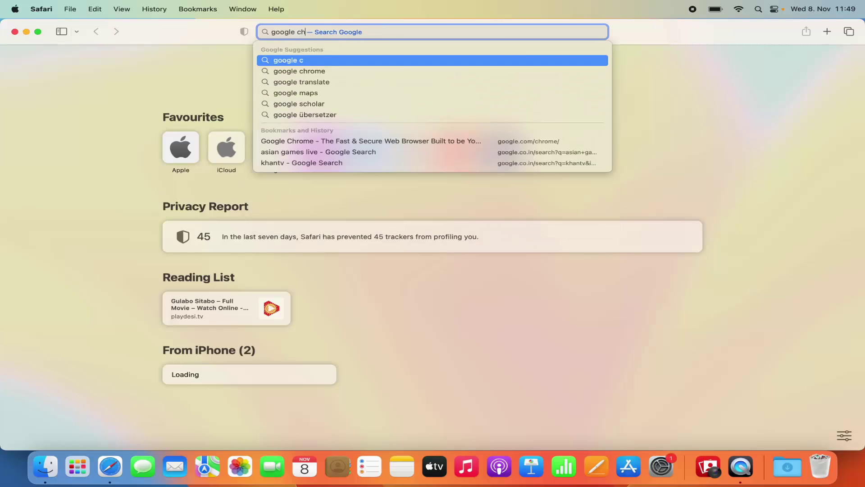
type("rome dow")
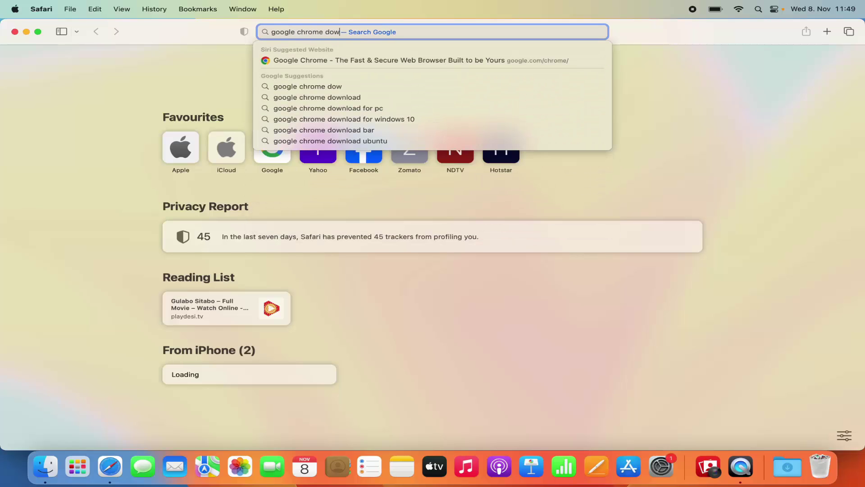
left_click(301, 97)
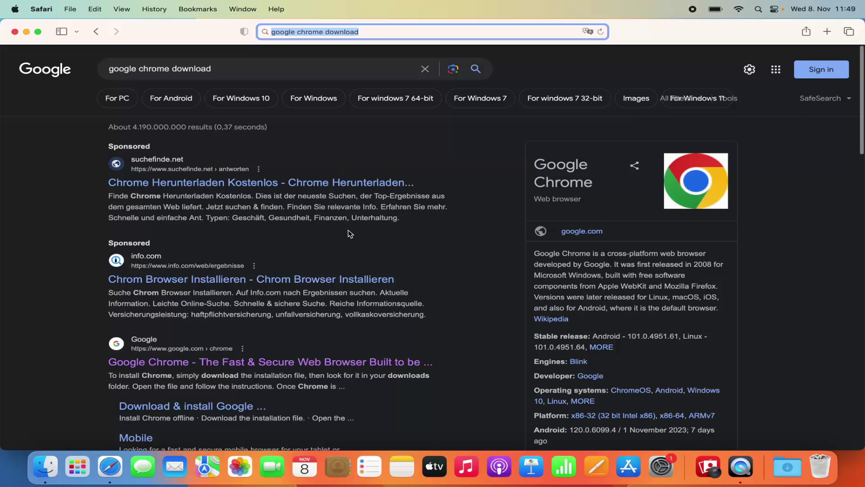
scroll(351, 233, "down", 5)
scroll(348, 233, "down", 2)
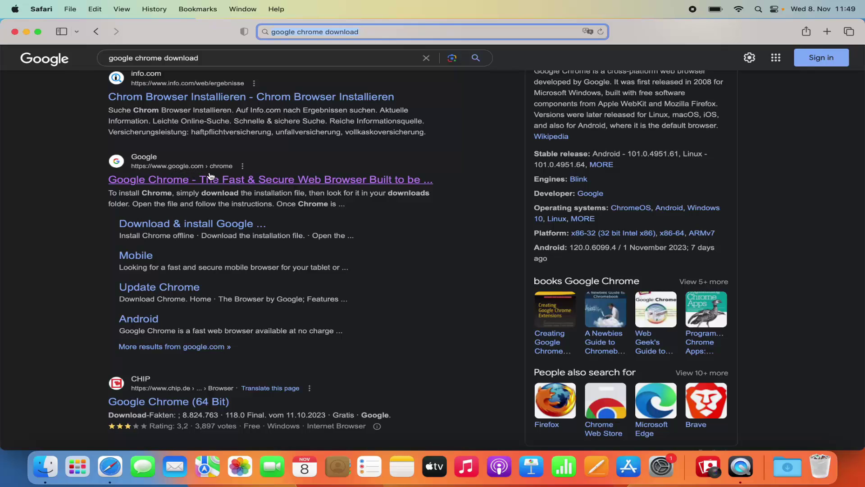
left_click(217, 180)
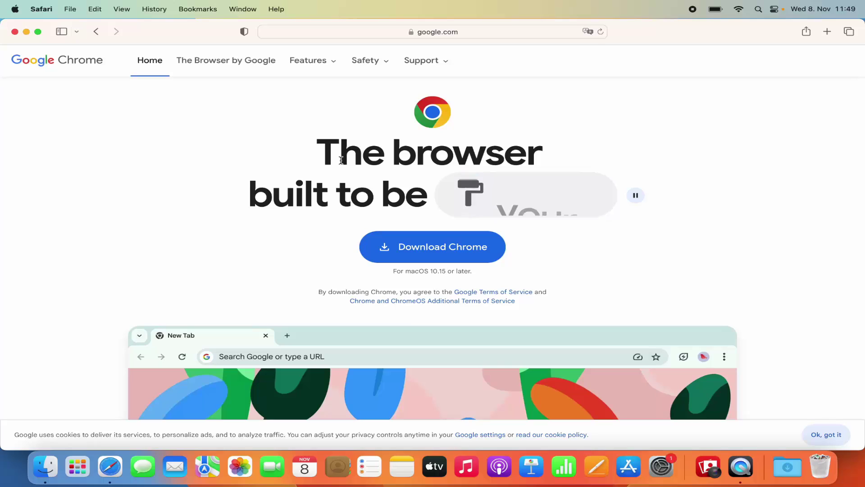
Step: Download googlechrome.dmg, allowing downloads from google.com, and check it in the Downloads list
left_click(413, 252)
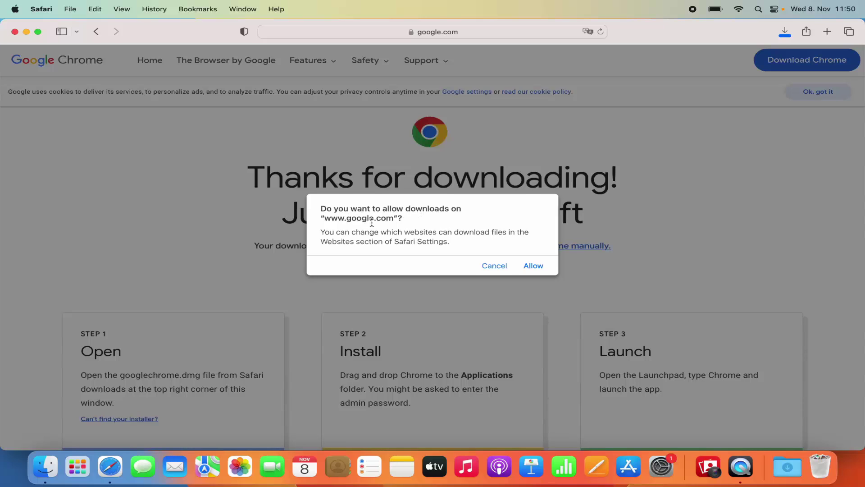
left_click(531, 269)
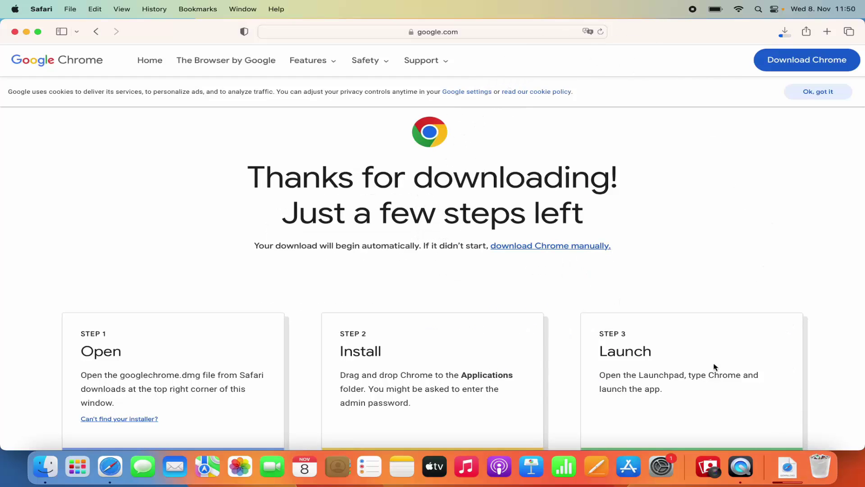
left_click(784, 31)
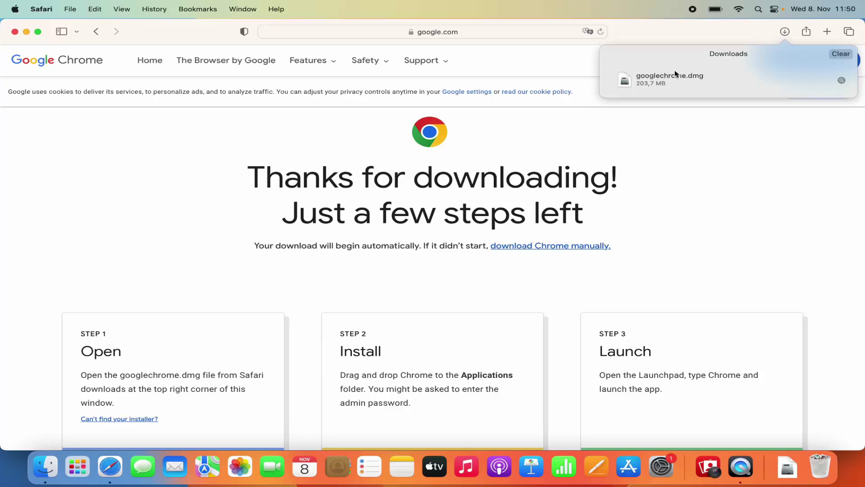
left_click(786, 33)
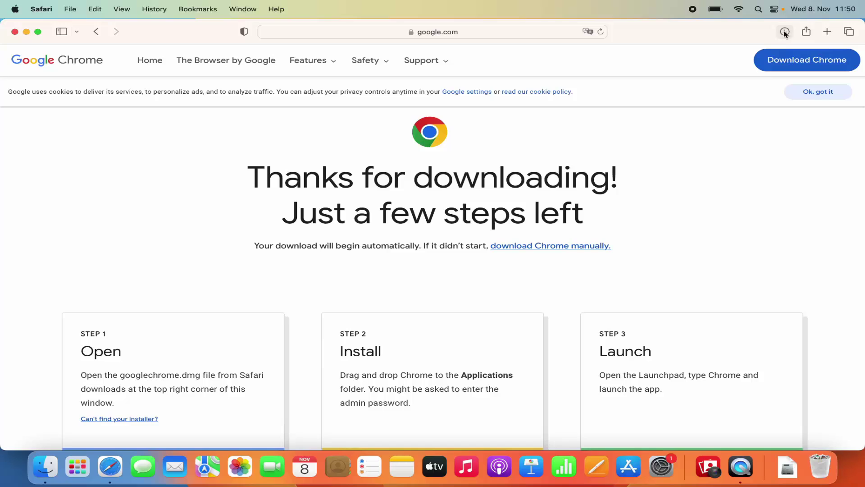
left_click(784, 33)
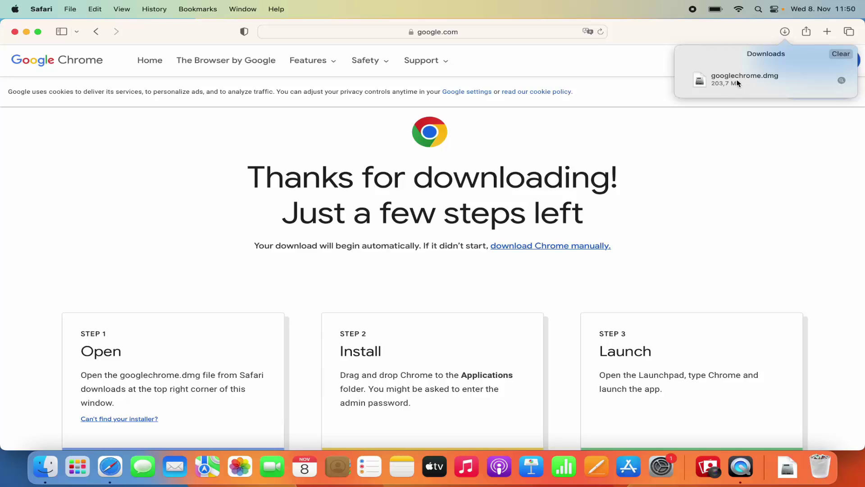
Step: Open googlechrome.dmg from the downloads and minimize Safari
left_click(737, 83)
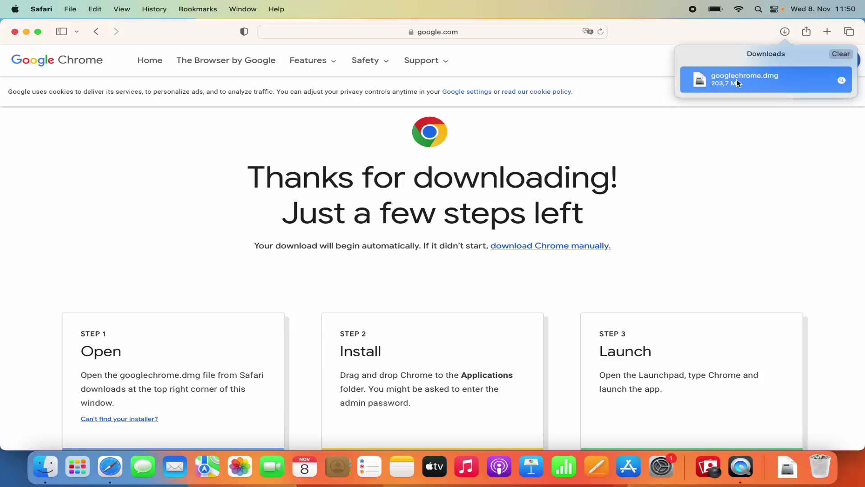
double_click(737, 83)
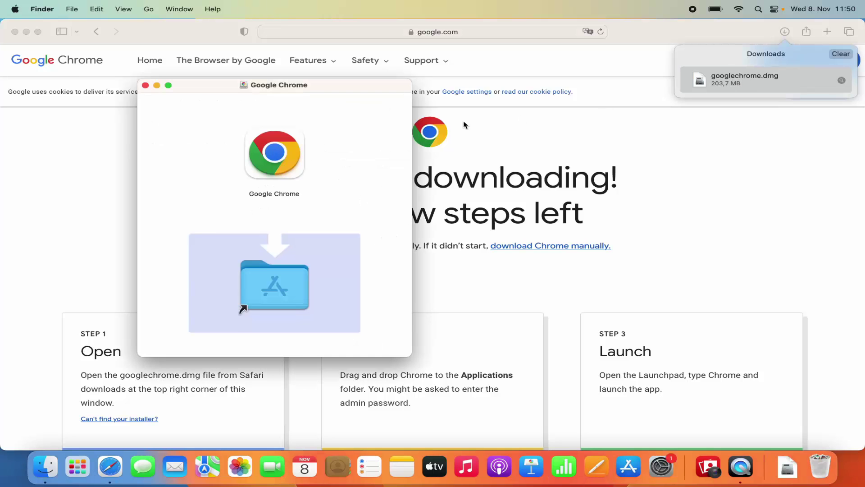
left_click(27, 32)
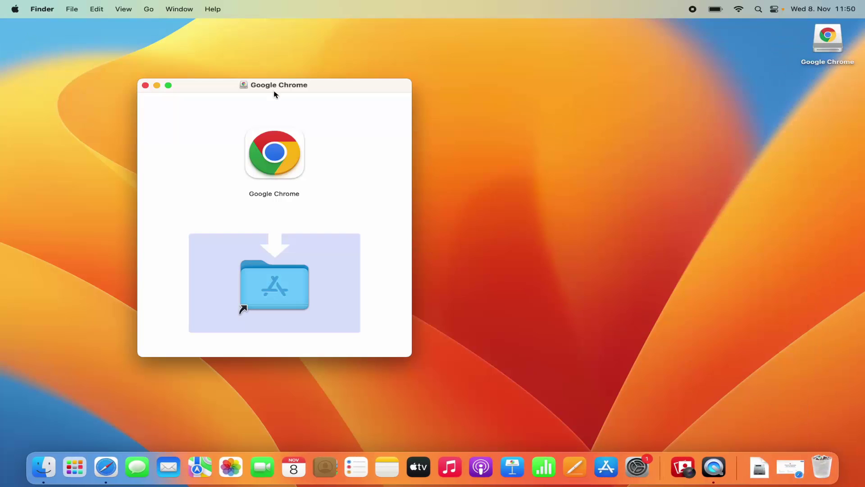
Step: Centre the installer window and drag Google Chrome onto the Applications folder
left_click_drag(283, 88, 468, 78)
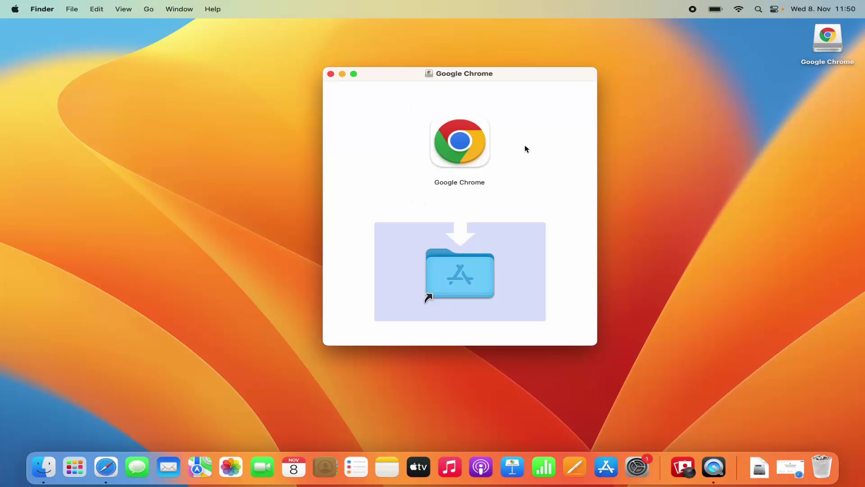
left_click(473, 152)
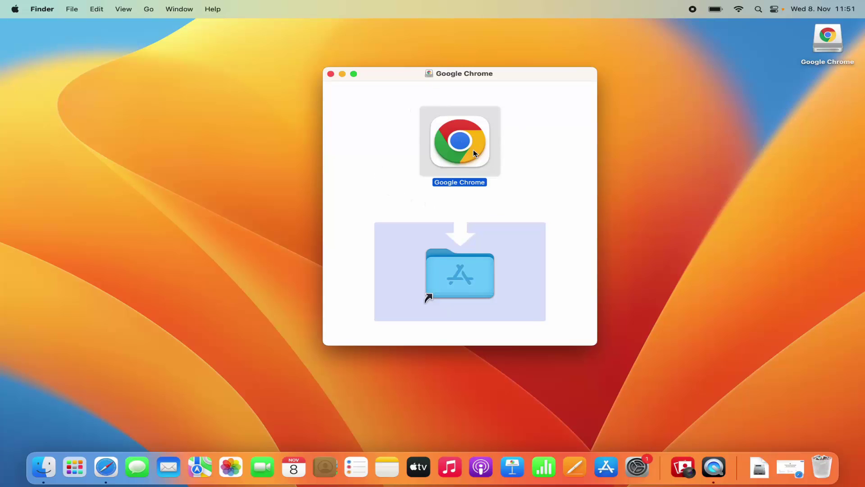
left_click_drag(473, 153, 480, 285)
Step: Check Launchpad, view Applications in a new Finder window, close it, and reopen Launchpad
left_click(74, 471)
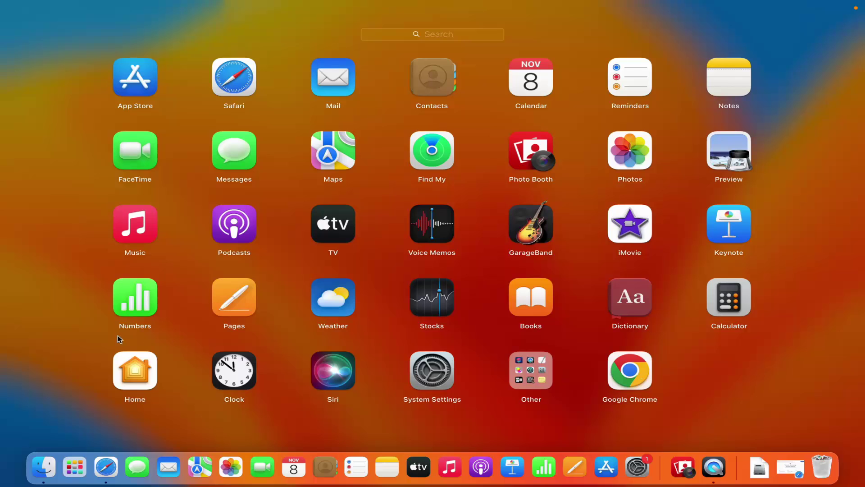
left_click(42, 324)
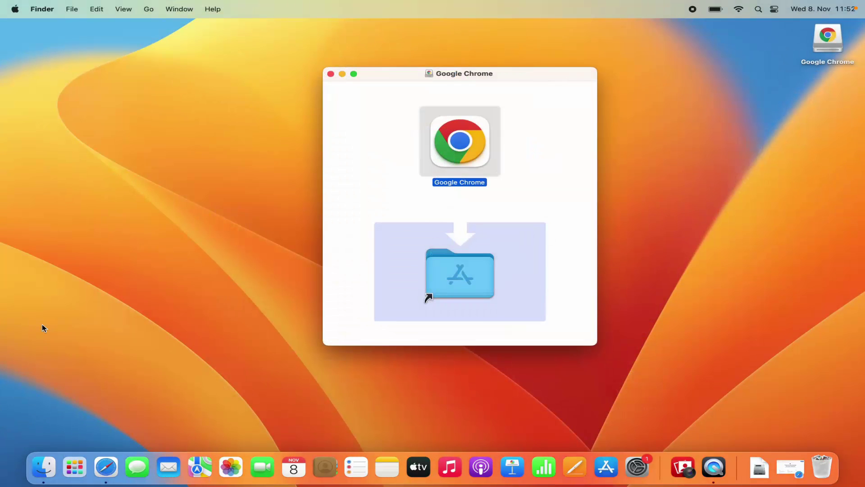
right_click(44, 465)
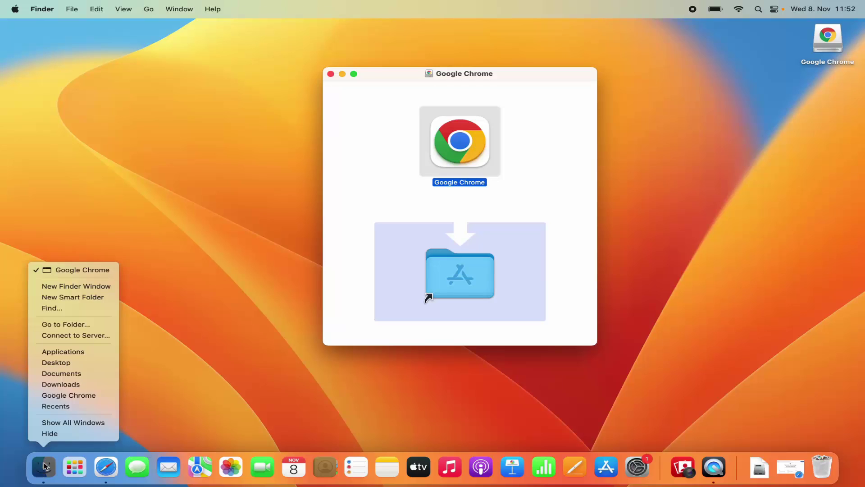
left_click(66, 291)
left_click(220, 144)
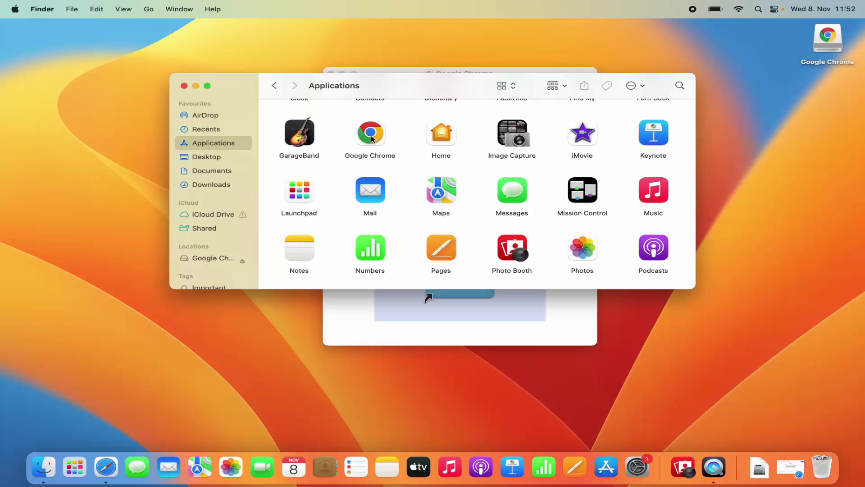
left_click(184, 85)
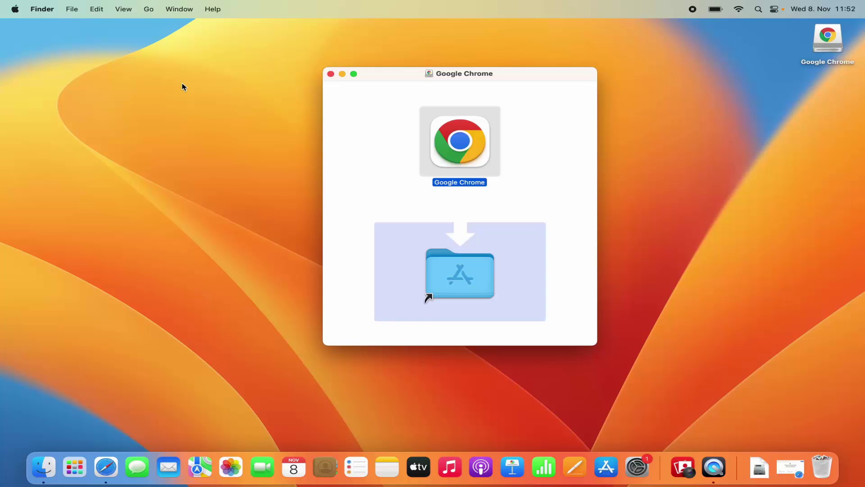
left_click(75, 473)
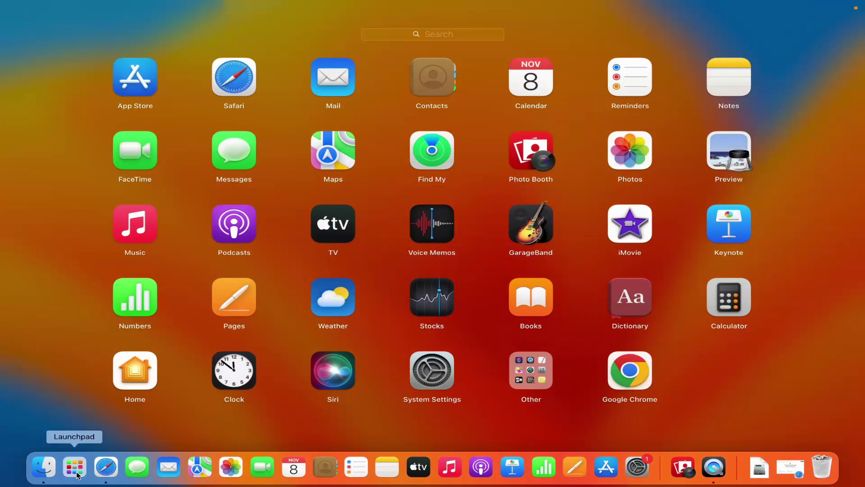
Step: Launch Google Chrome from Launchpad, close the installer window, and confirm Open in the security prompt
left_click(633, 375)
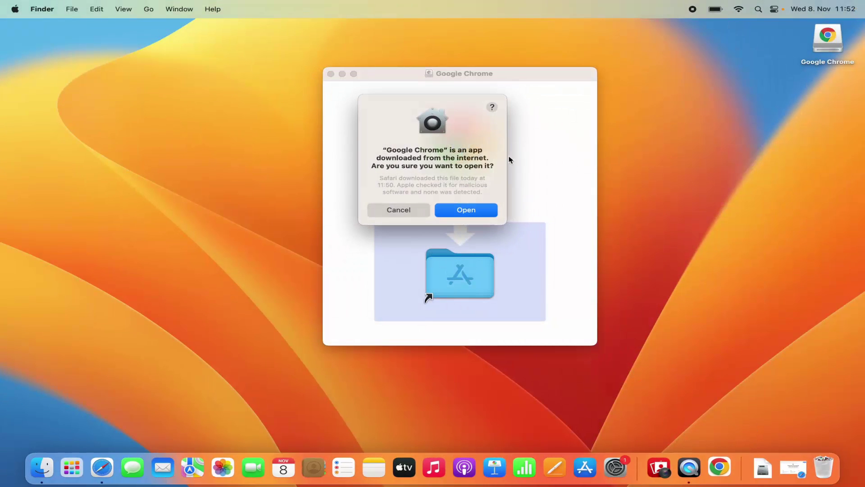
left_click_drag(462, 76, 214, 73)
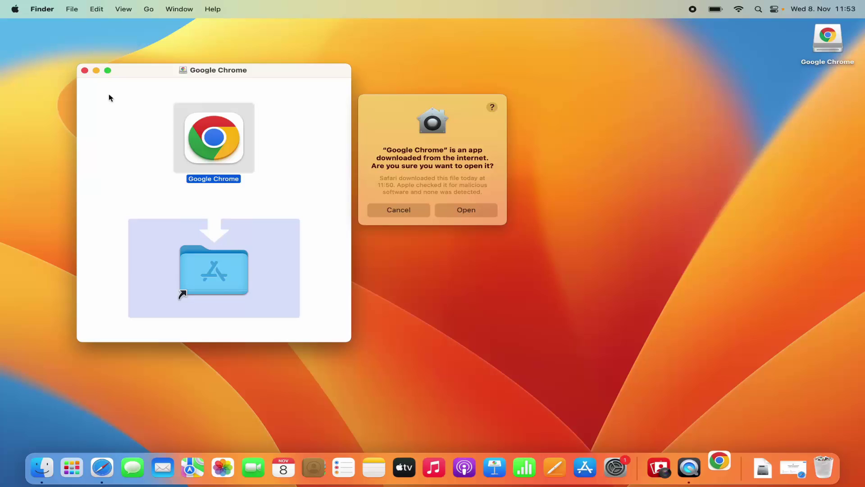
left_click(85, 70)
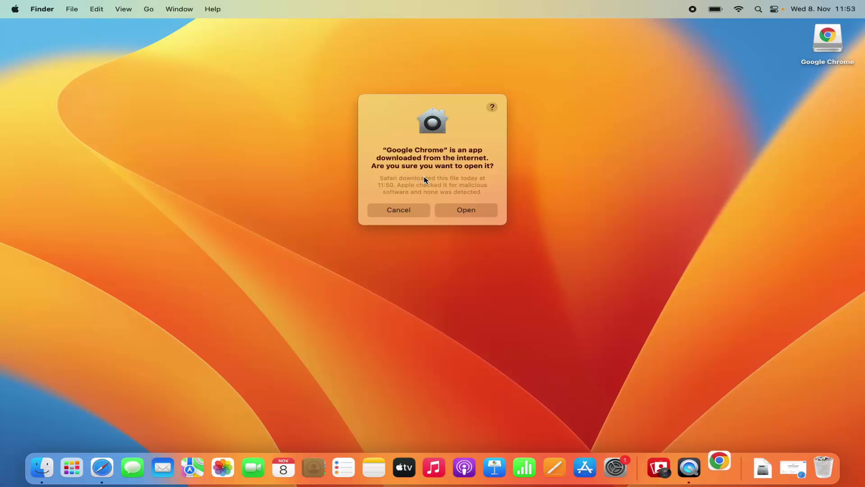
left_click(459, 210)
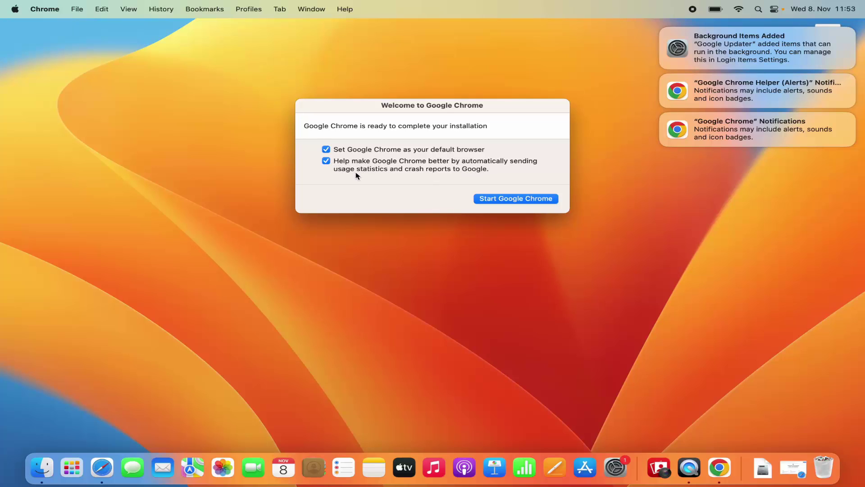
Step: Turn off usage statistics, start Google Chrome and make it the default browser
left_click(326, 162)
left_click(505, 201)
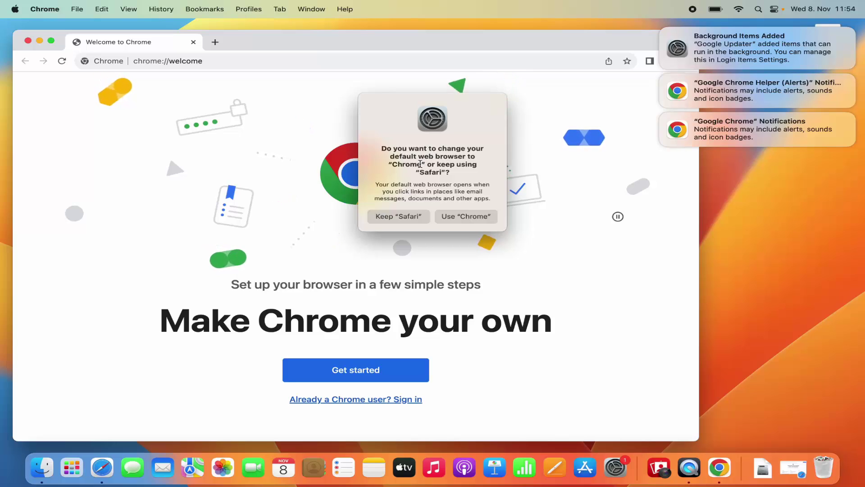
left_click(465, 216)
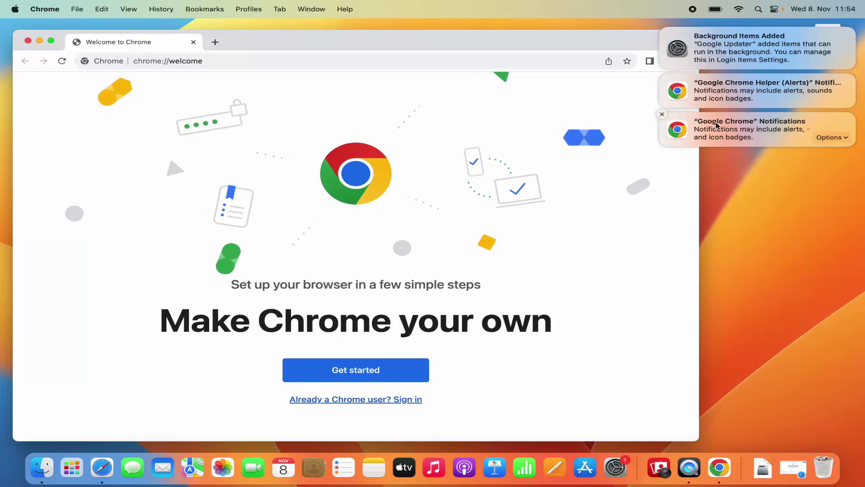
Step: Dismiss the three notifications, maximize the Chrome window, and quit Chrome
left_click(660, 113)
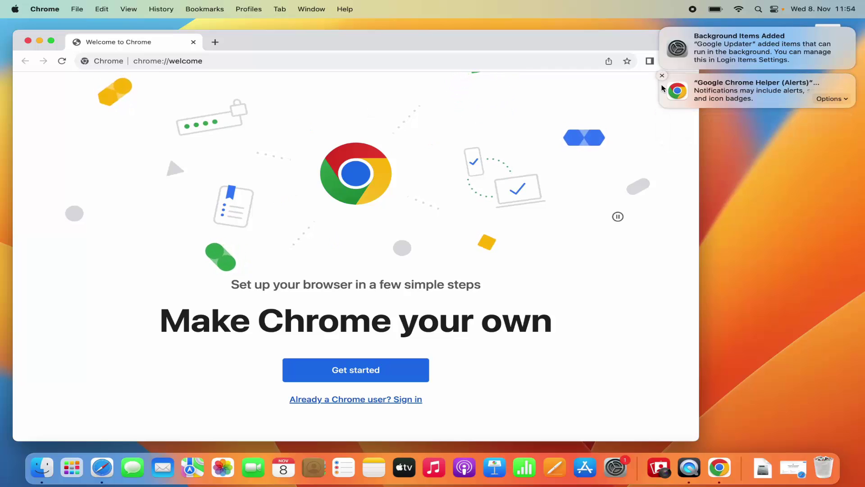
left_click(662, 75)
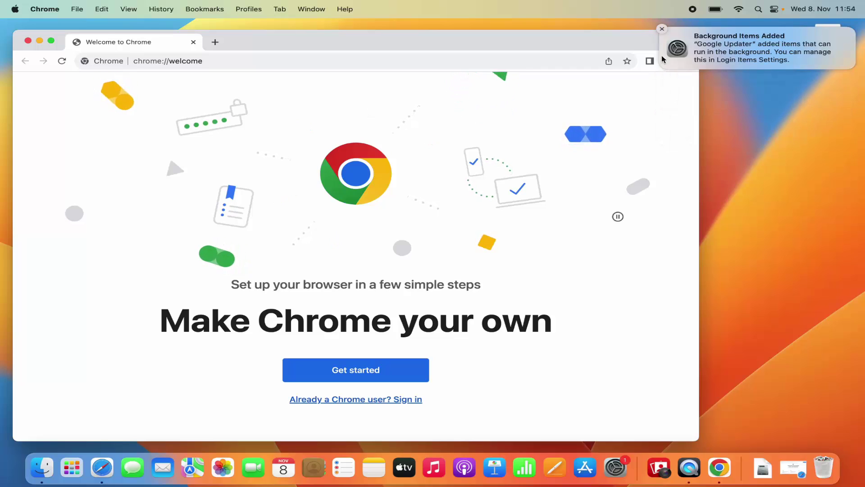
left_click(661, 31)
double_click(627, 39)
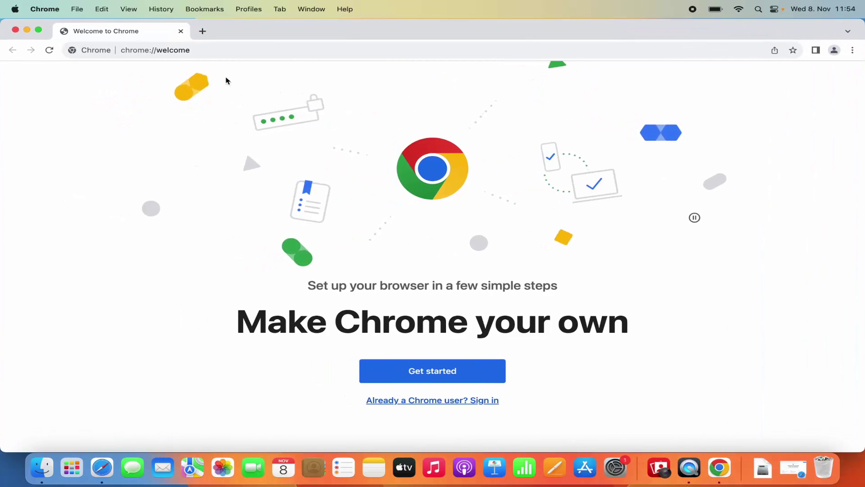
key("super+q")
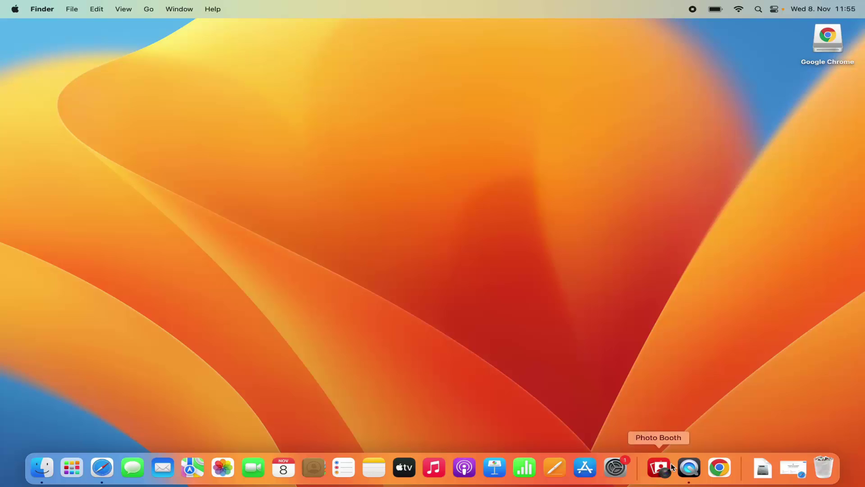
Step: Set Google Chrome to Keep in Dock, then drag its icon out of the Dock
right_click(721, 467)
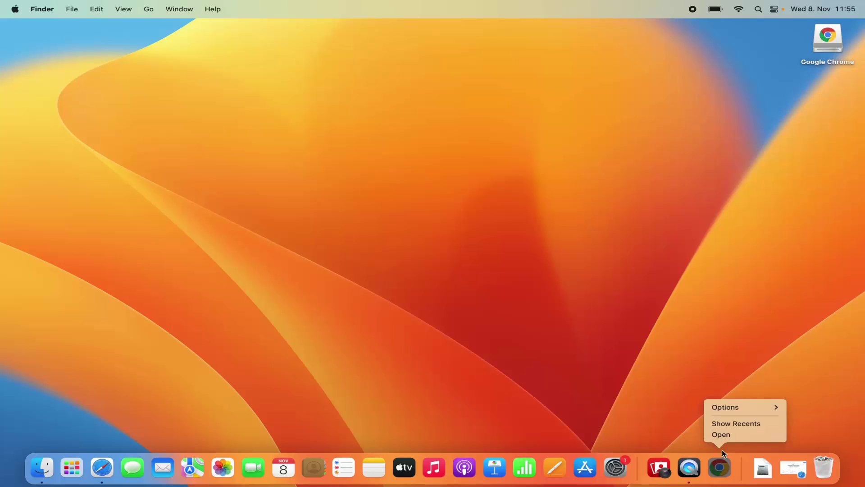
mouse_move(724, 406)
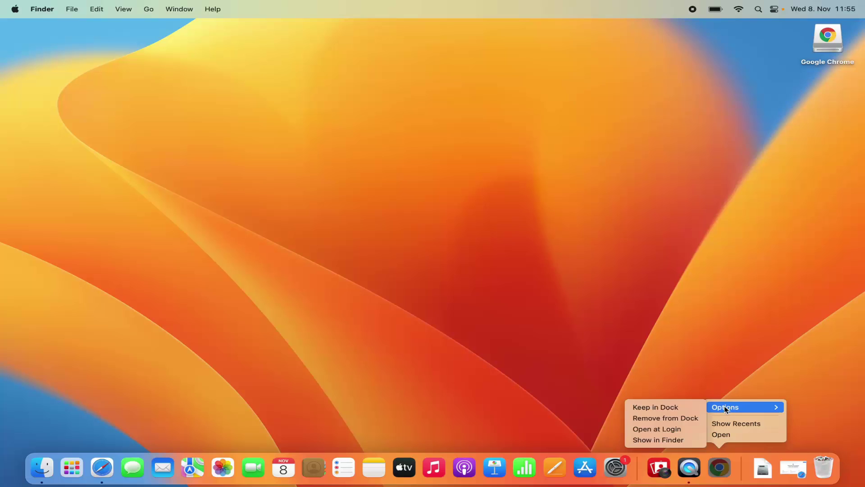
left_click(675, 406)
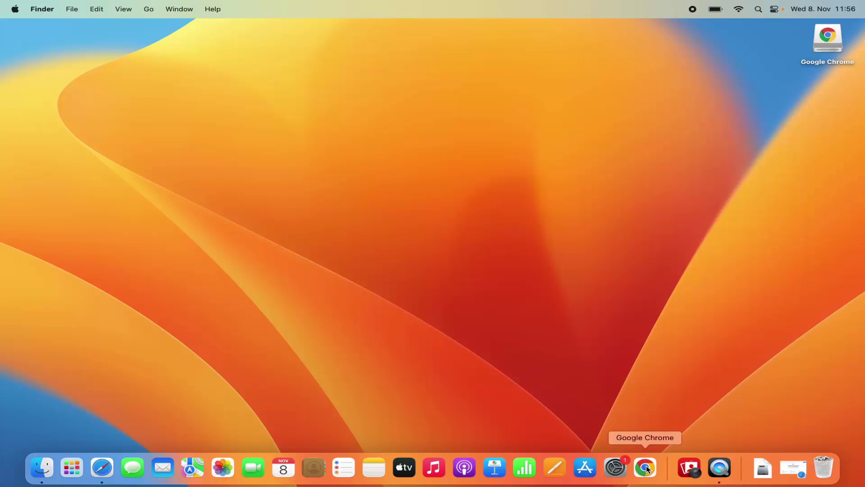
left_click_drag(645, 467, 831, 67)
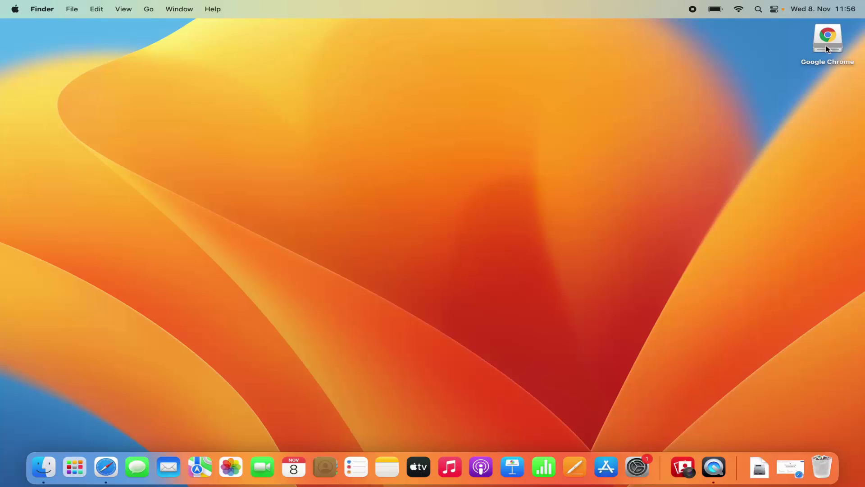
Step: Eject the Google Chrome disk from the desktop, then open and close Launchpad
right_click(827, 48)
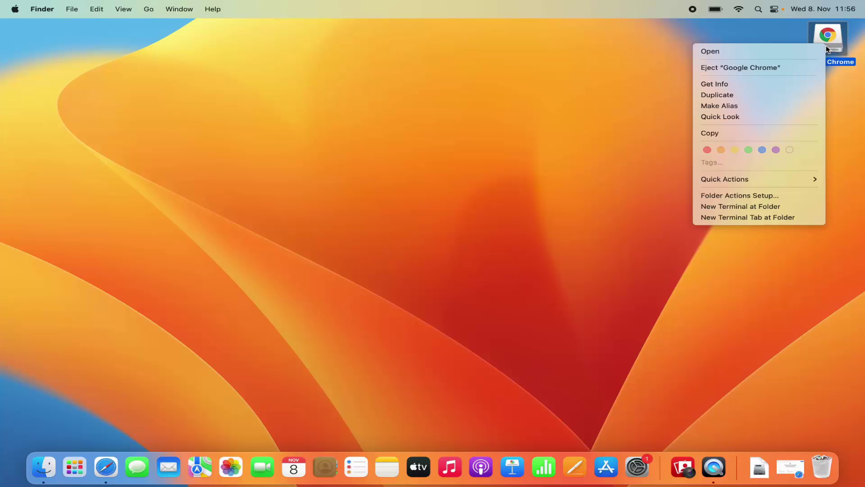
left_click(739, 68)
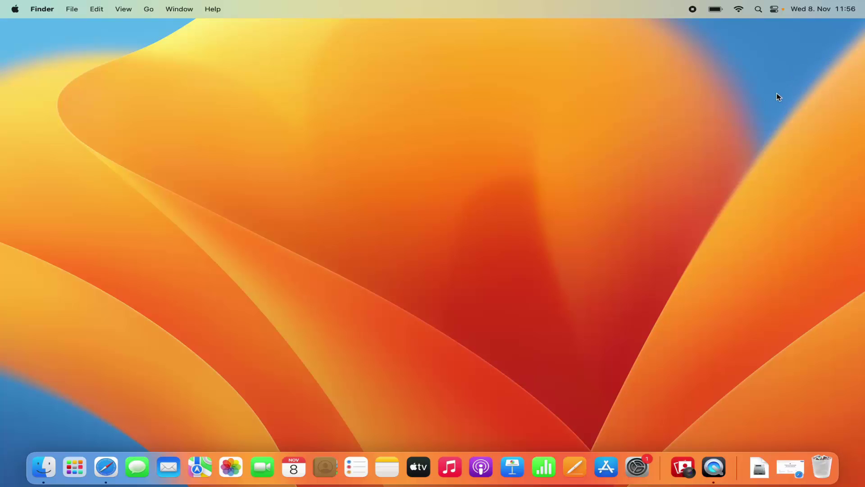
left_click(74, 467)
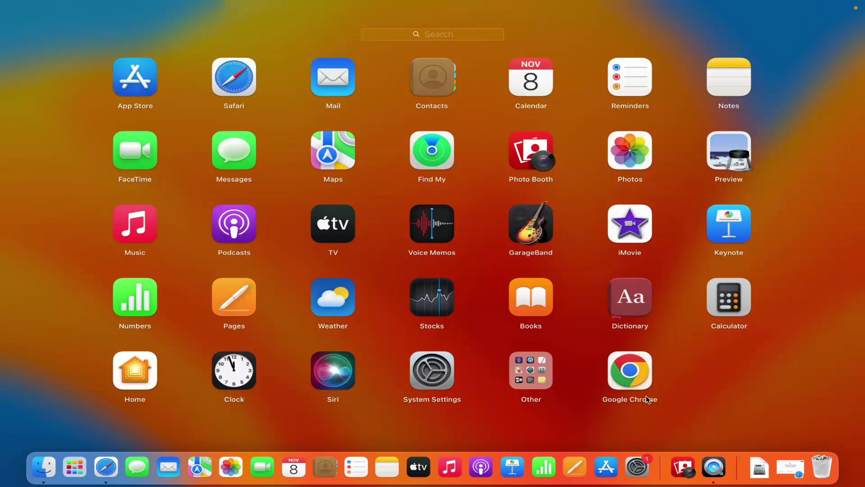
left_click(683, 401)
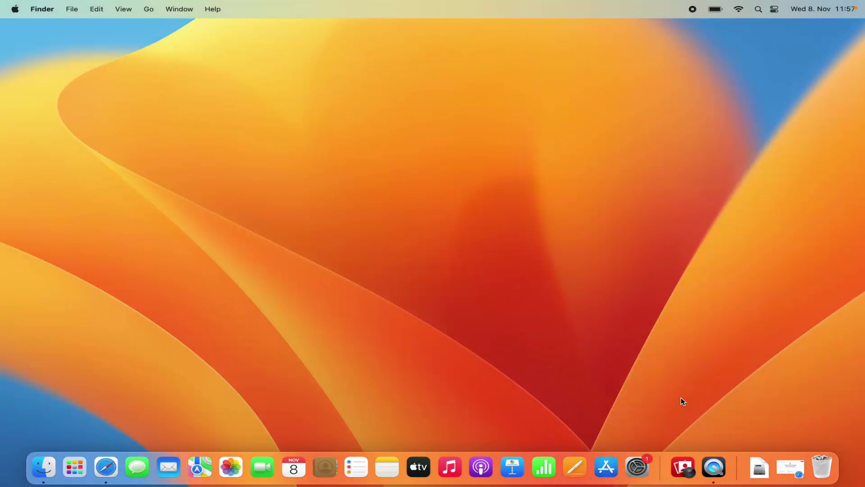